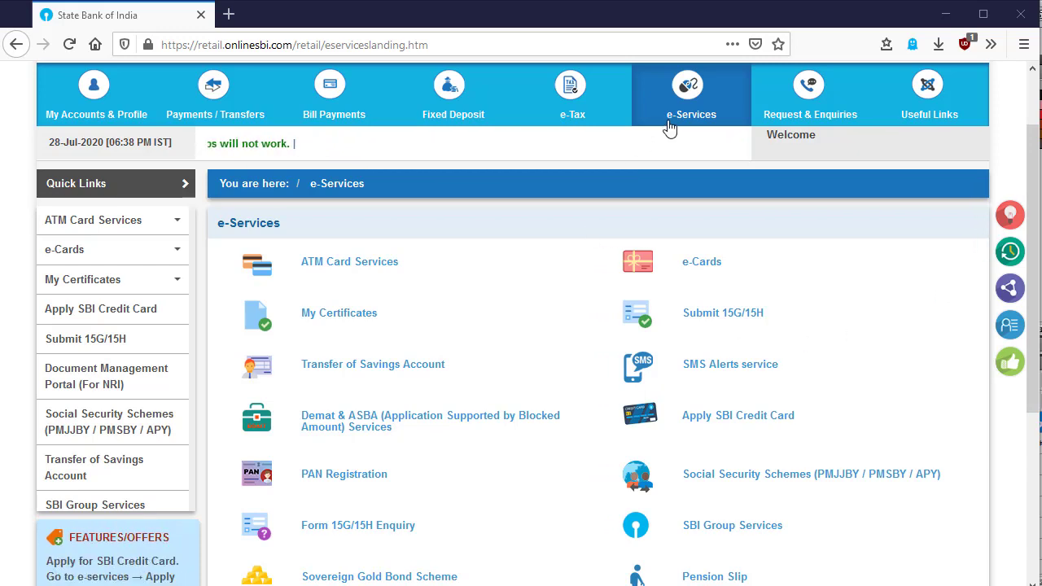
# Go to e-Services > Demat Services and ASBA and open IPO (Equity / Rights) under ASBA Services.
pyautogui.moveTo(672, 119)
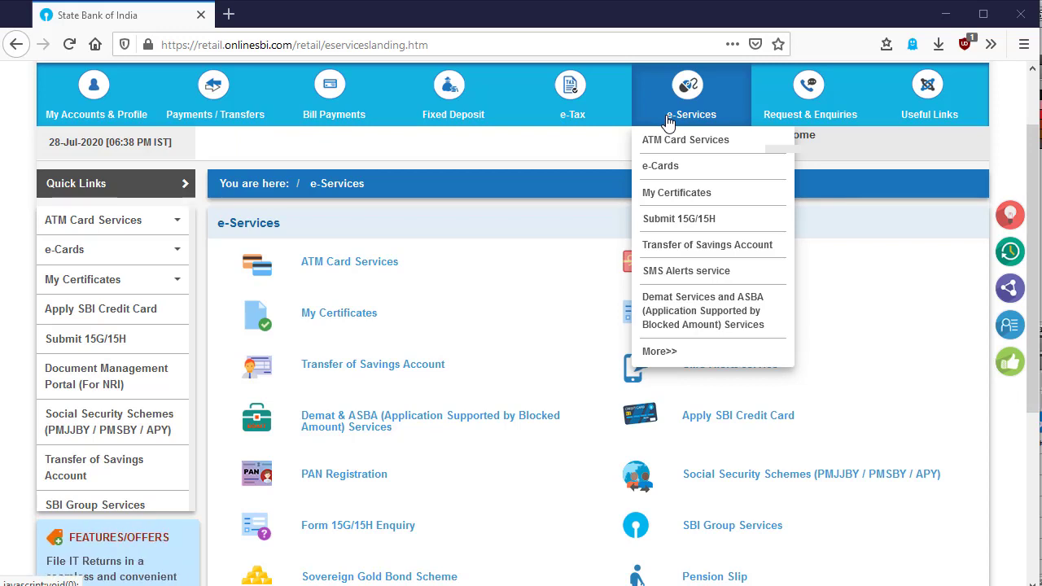
pyautogui.moveTo(634, 287)
pyautogui.mouseDown()
pyautogui.moveTo(674, 346)
pyautogui.moveTo(798, 365)
pyautogui.moveTo(786, 343)
pyautogui.mouseUp()
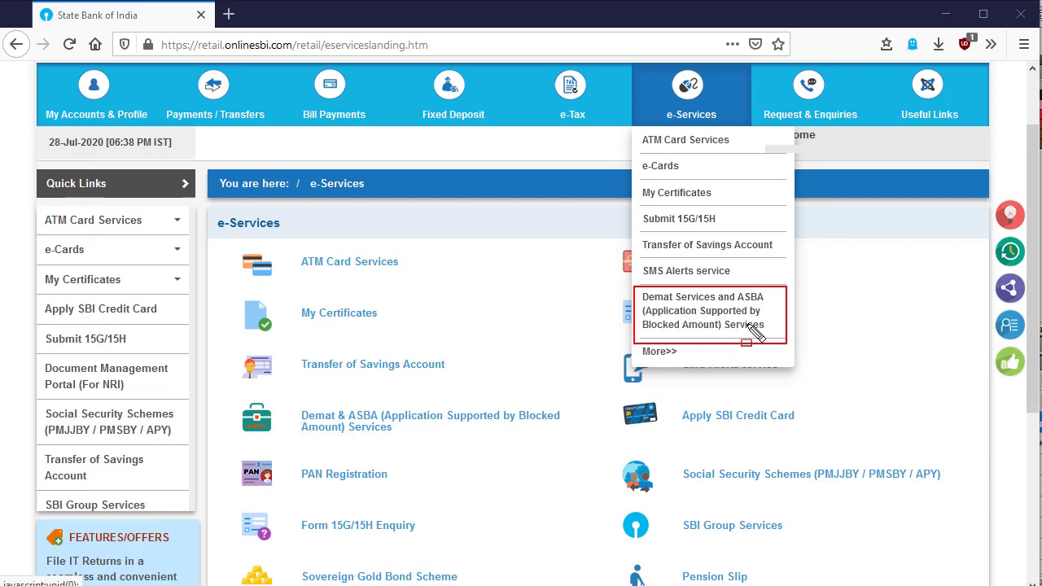
pyautogui.click(742, 318)
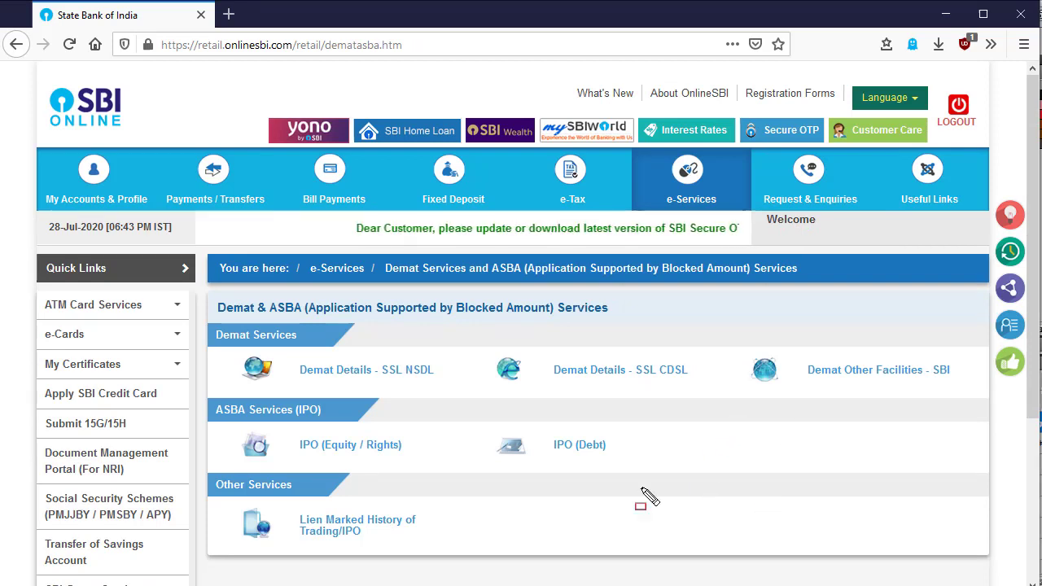
pyautogui.moveTo(203, 396)
pyautogui.mouseDown()
pyautogui.moveTo(250, 436)
pyautogui.moveTo(362, 422)
pyautogui.mouseUp()
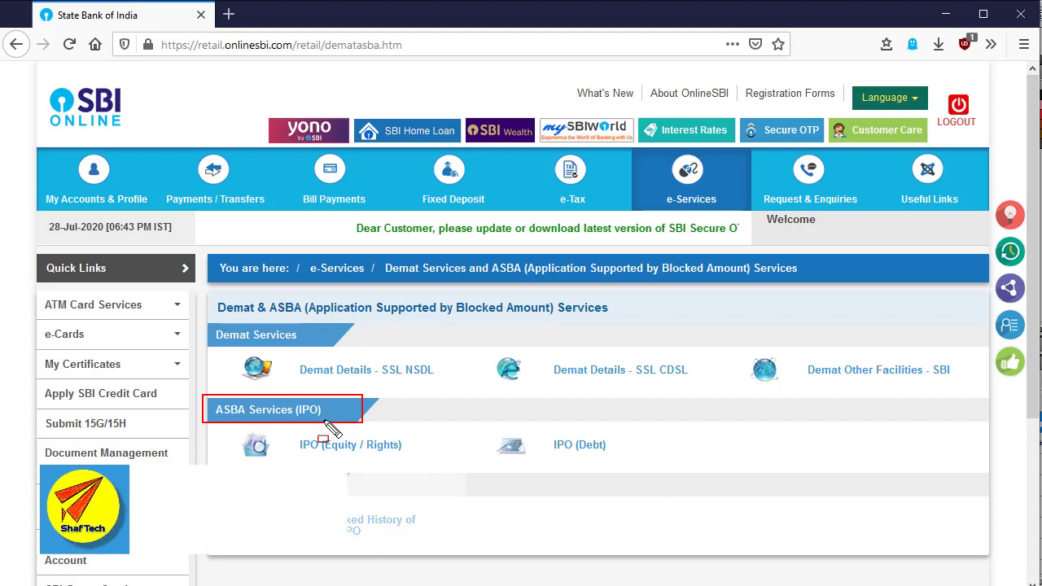
pyautogui.press('e')
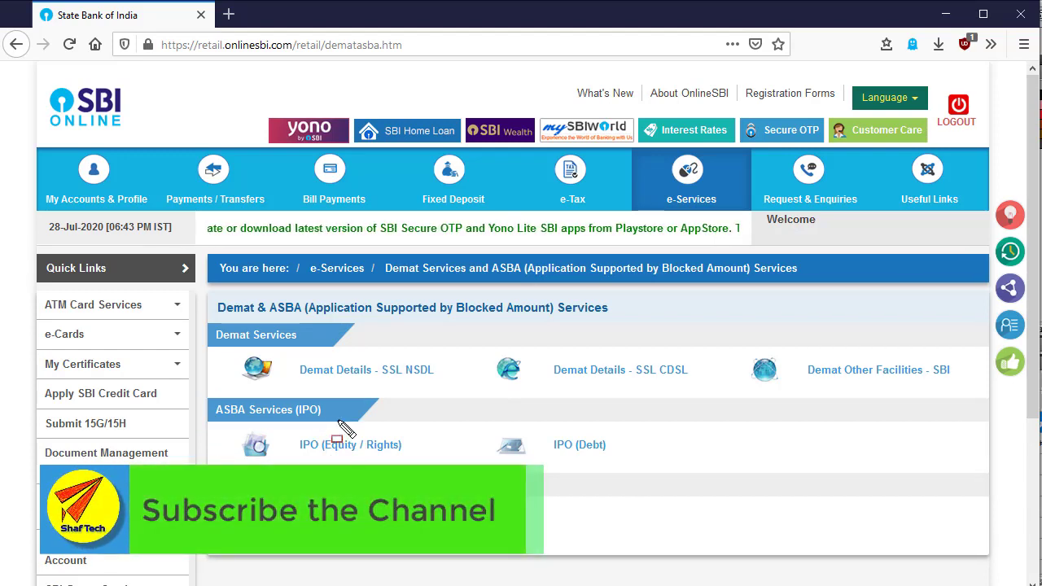
pyautogui.moveTo(238, 432)
pyautogui.mouseDown()
pyautogui.moveTo(359, 462)
pyautogui.moveTo(423, 462)
pyautogui.moveTo(409, 468)
pyautogui.mouseUp()
pyautogui.click(407, 444)
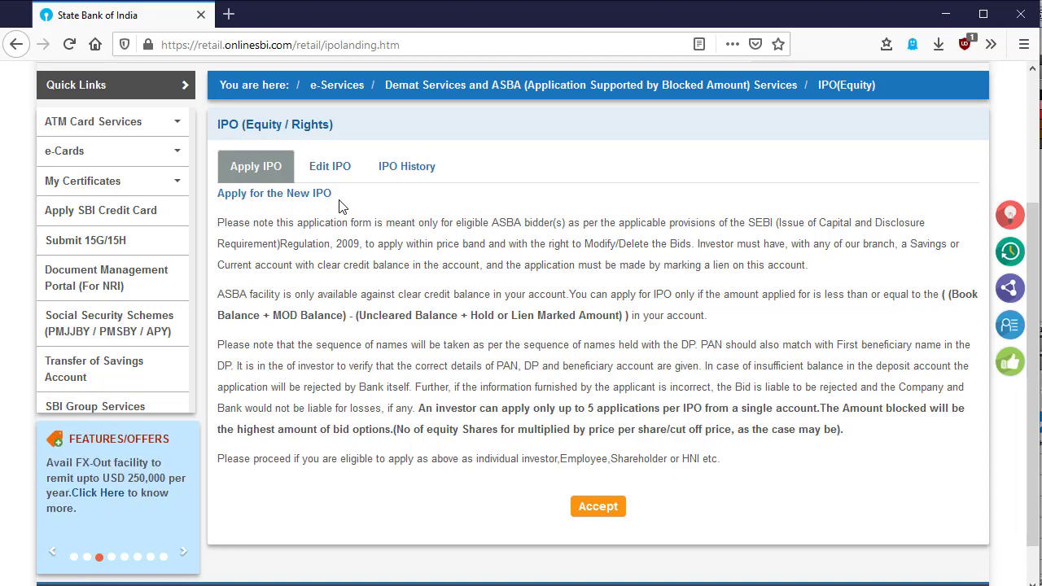
# Accept the IPO terms and select the MAHINDRA AND MAHINDRA FIN SER LTD ONLINE issue.
pyautogui.click(609, 512)
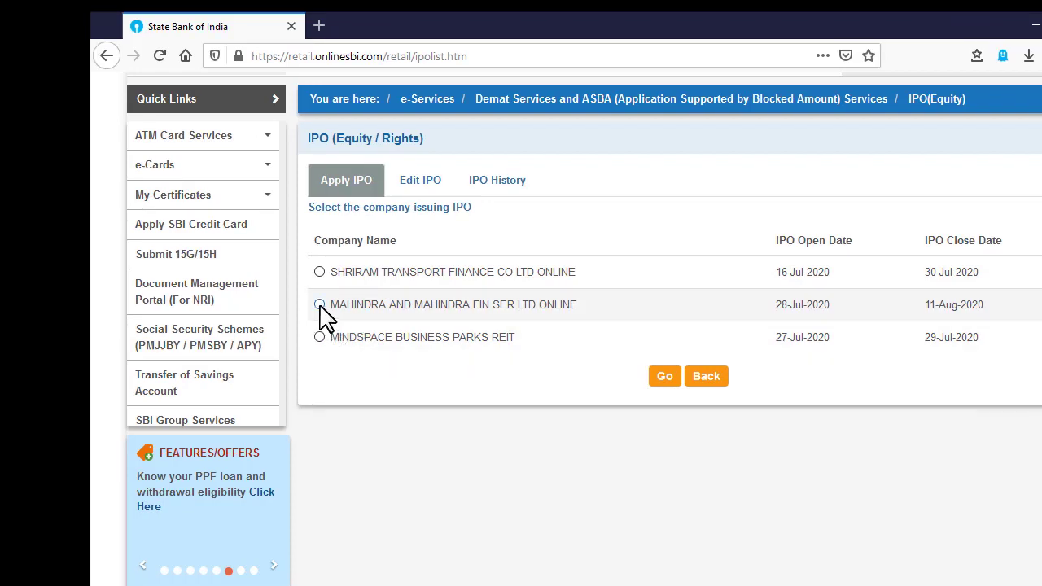
pyautogui.click(319, 305)
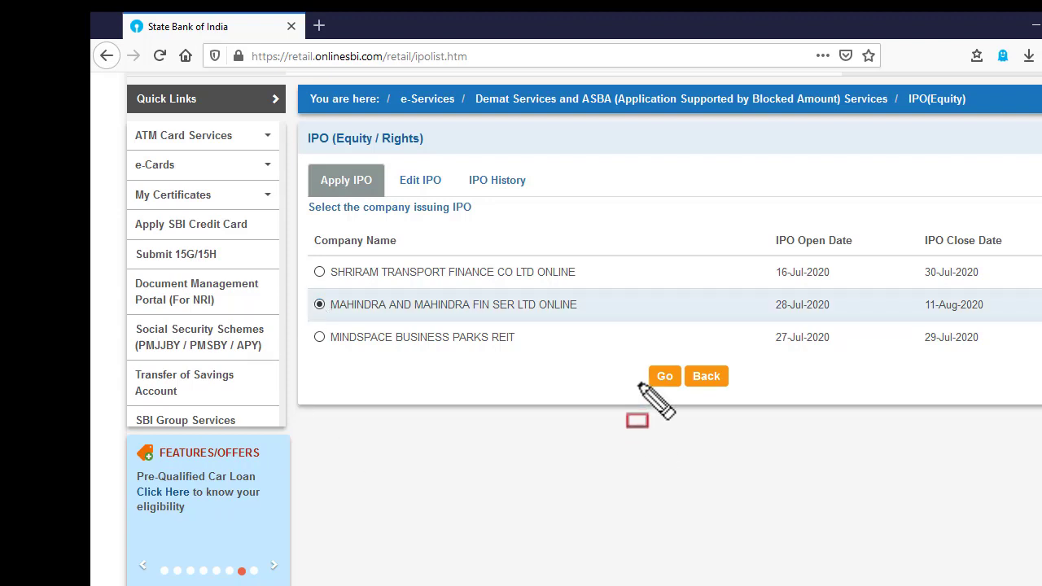
pyautogui.moveTo(642, 361); pyautogui.dragTo(685, 389)
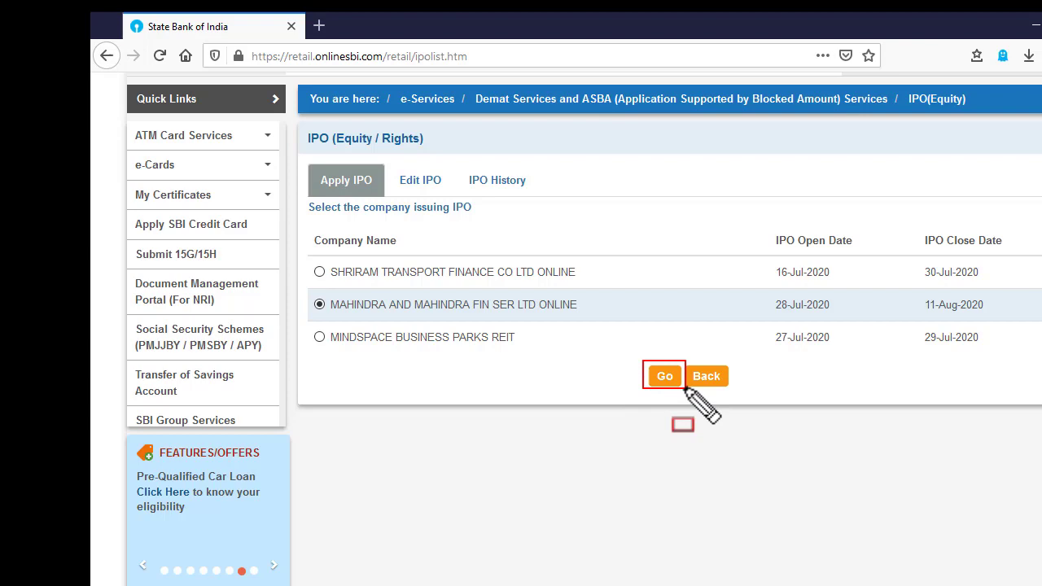
# Proceed with the issue, accept the rights-issue undertaking and choose the Shareholders/ Renouncee category.
pyautogui.click(664, 378)
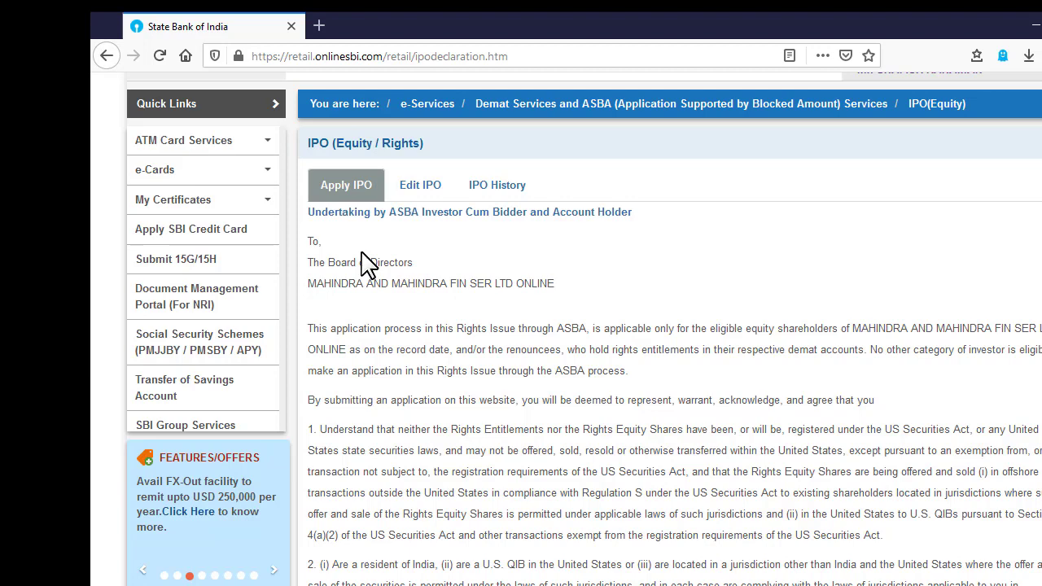
pyautogui.scroll(-15, 368, 262)
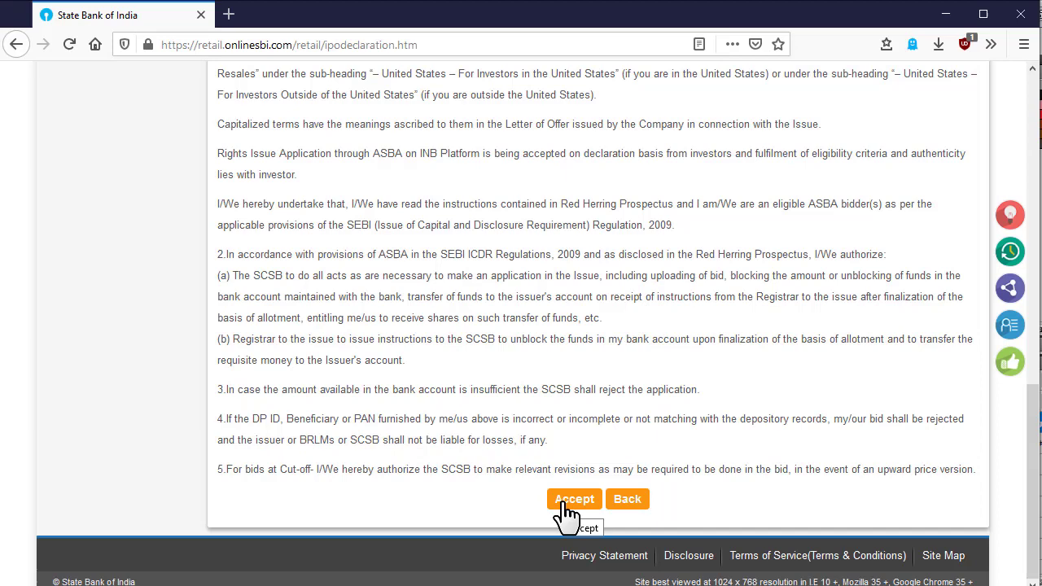
pyautogui.scroll(4, 477, 399)
pyautogui.scroll(-4, 477, 399)
pyautogui.click(570, 501)
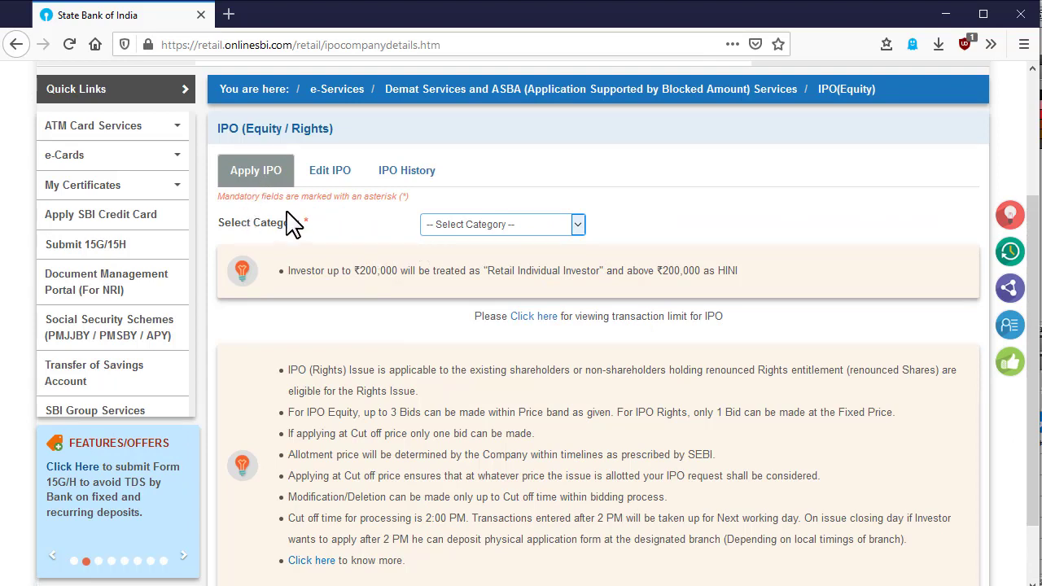
pyautogui.click(496, 225)
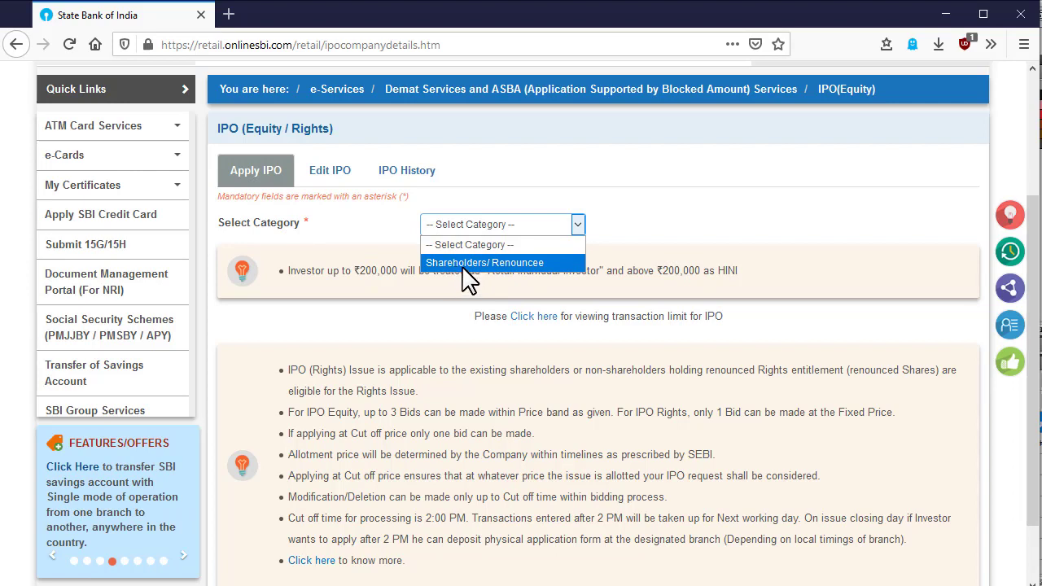
pyautogui.click(480, 264)
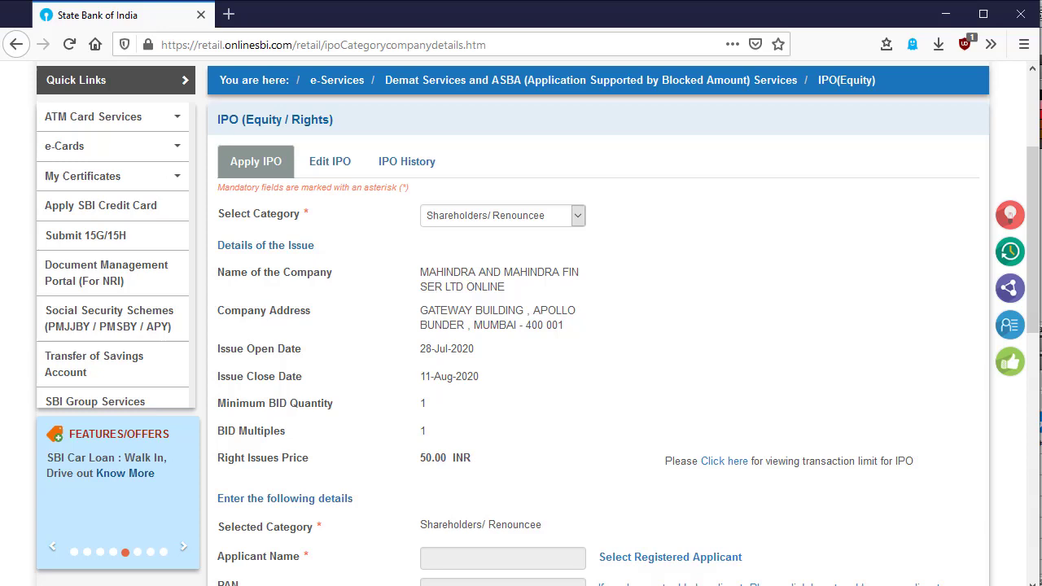
# Start adding a new applicant from the IPO application page.
pyautogui.scroll(-4, 341, 342)
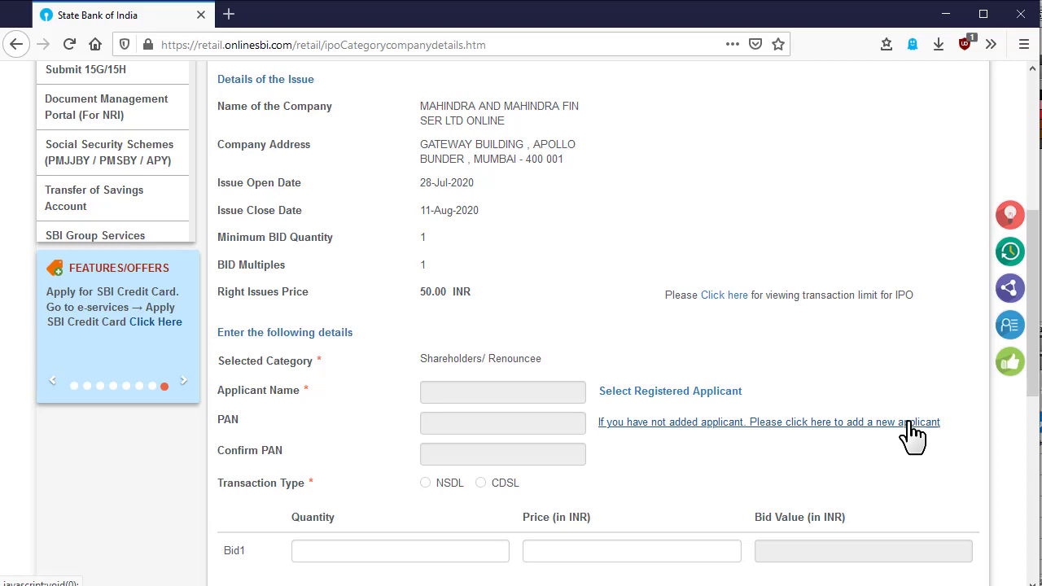
pyautogui.click(920, 423)
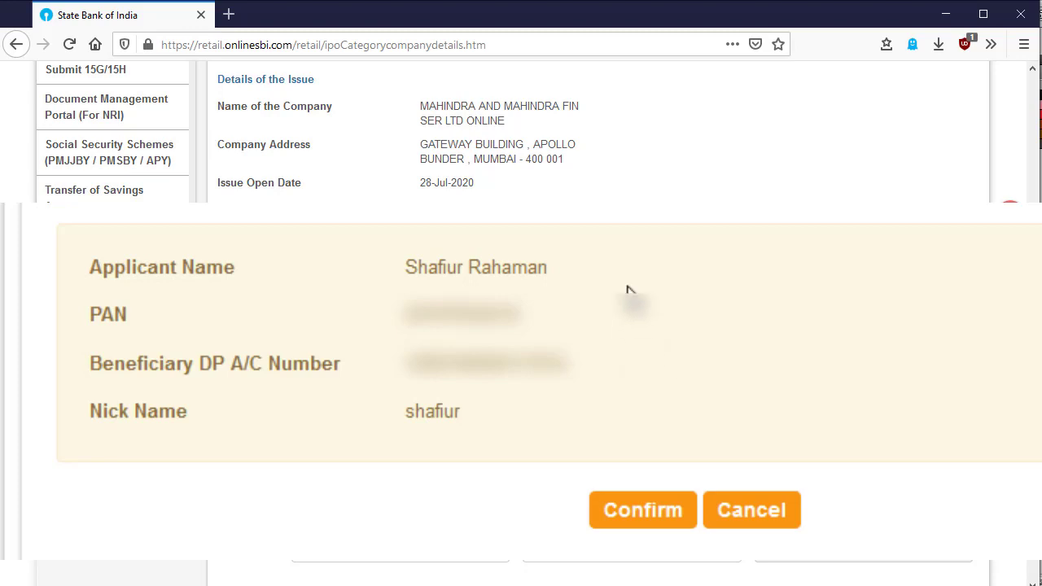
# Confirm the new applicant's details and authorise them with the high security password.
pyautogui.click(664, 518)
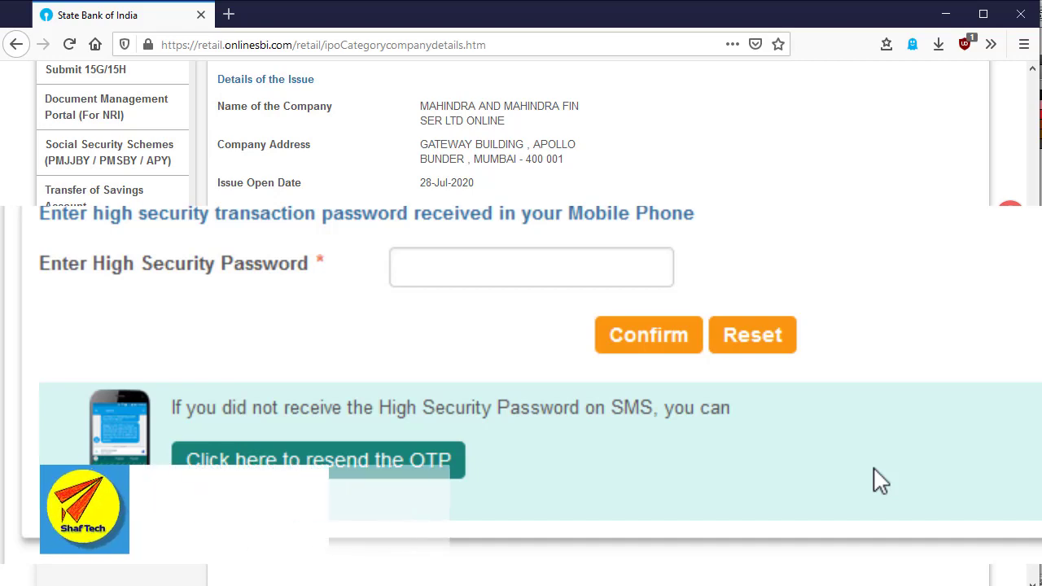
pyautogui.click(508, 267)
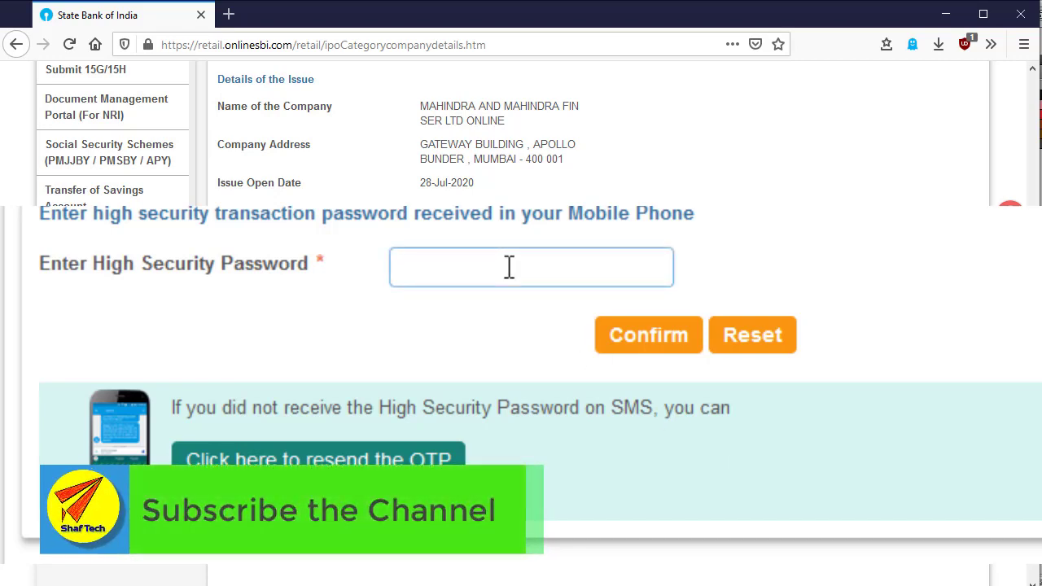
pyautogui.hotkey('ctrl', 'v')
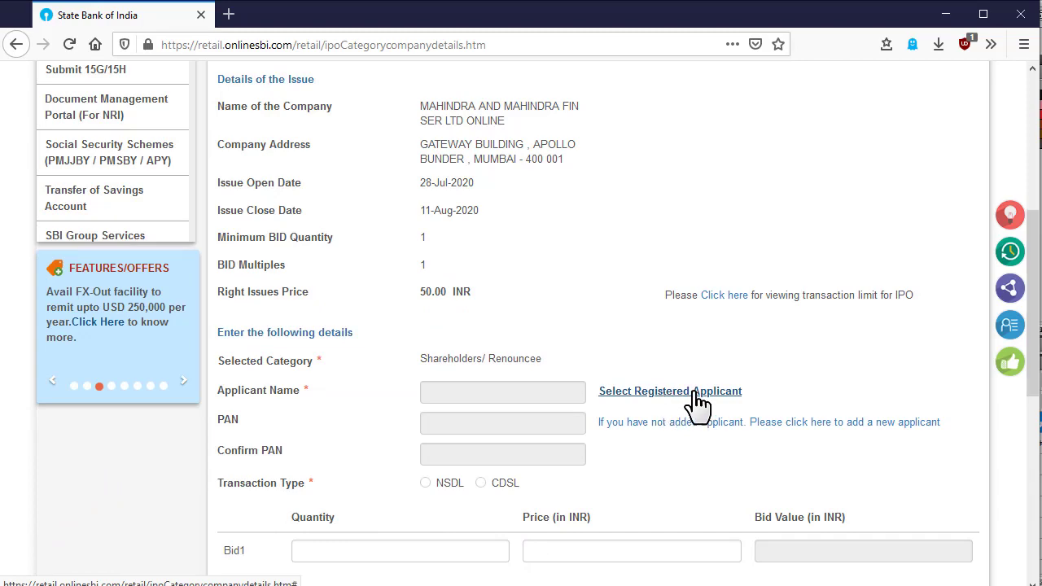
# Load the saved registered applicant's name, PAN and DP account into the bid form.
pyautogui.click(696, 395)
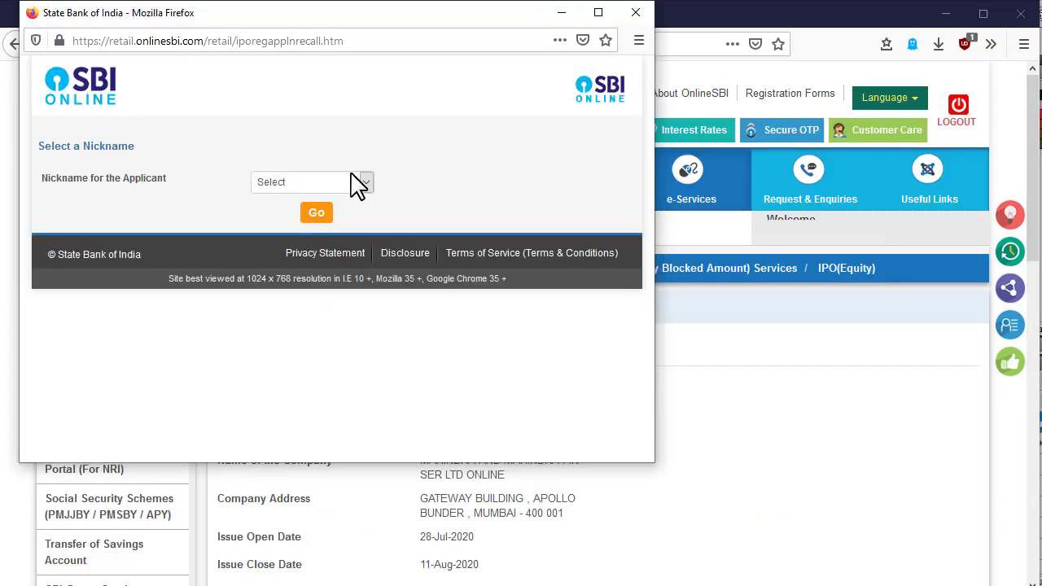
pyautogui.click(368, 182)
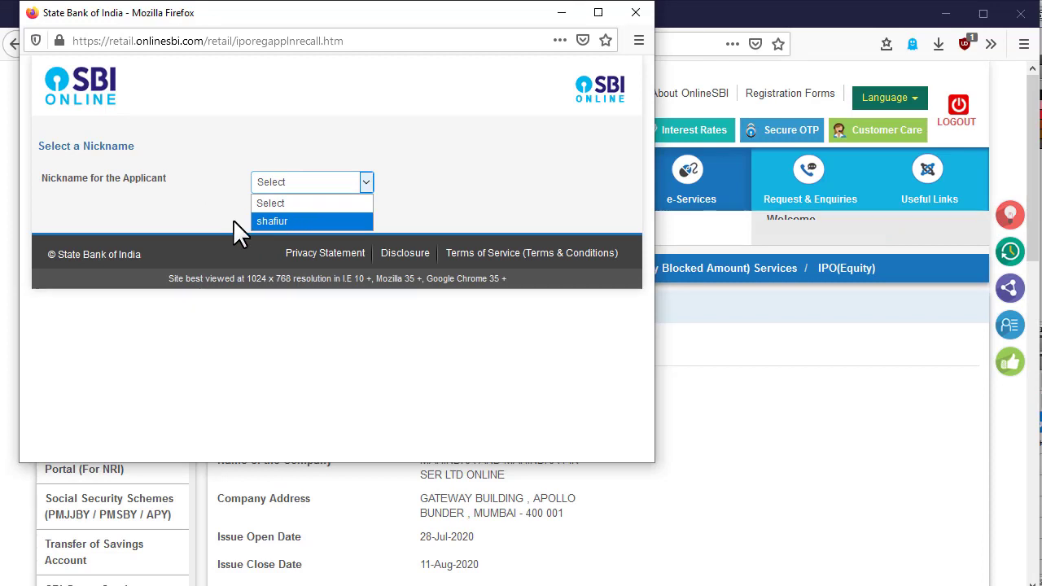
pyautogui.click(278, 220)
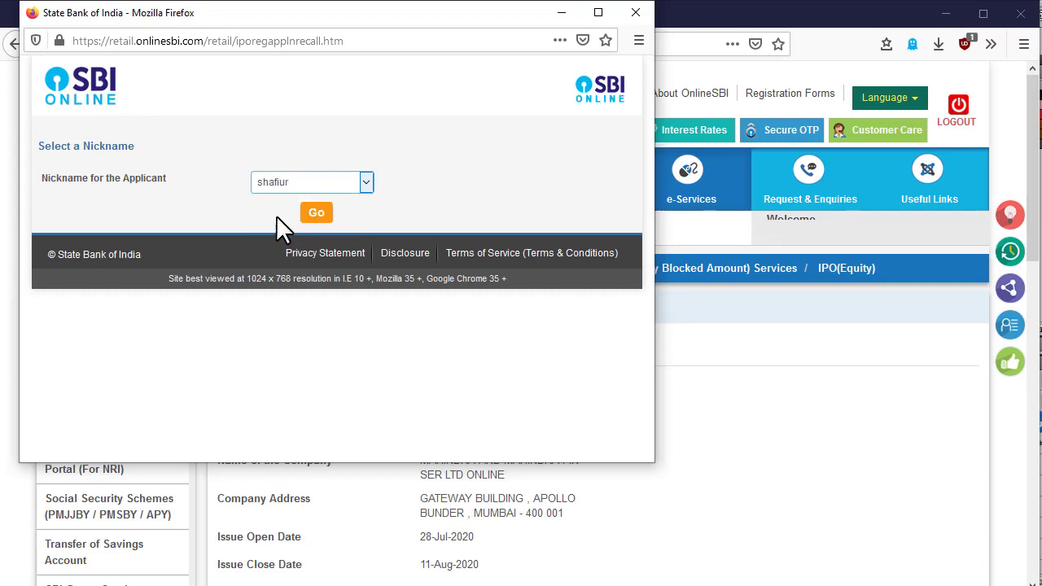
pyautogui.click(316, 214)
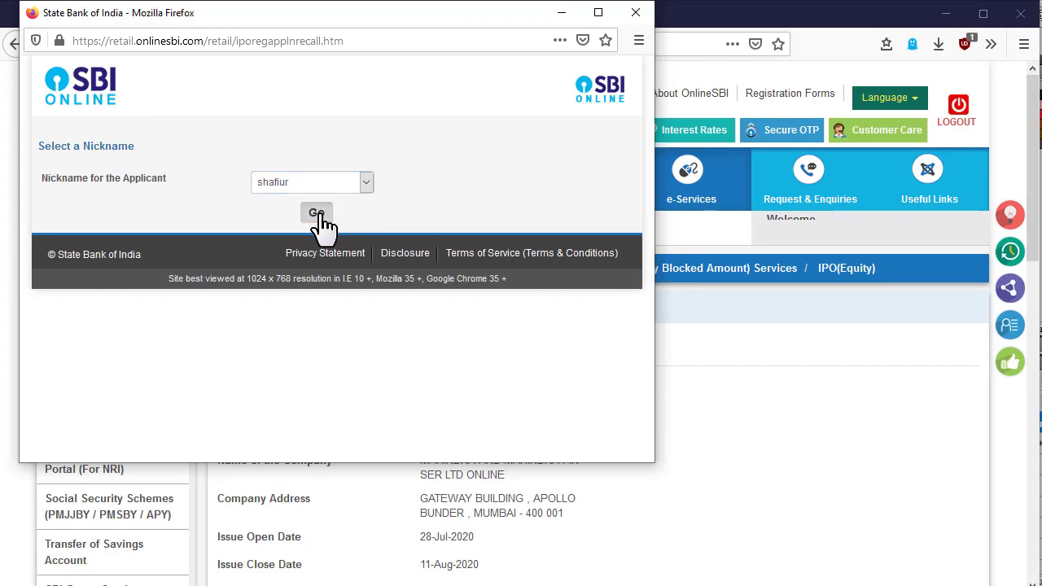
pyautogui.moveTo(1032, 191); pyautogui.dragTo(1036, 411)
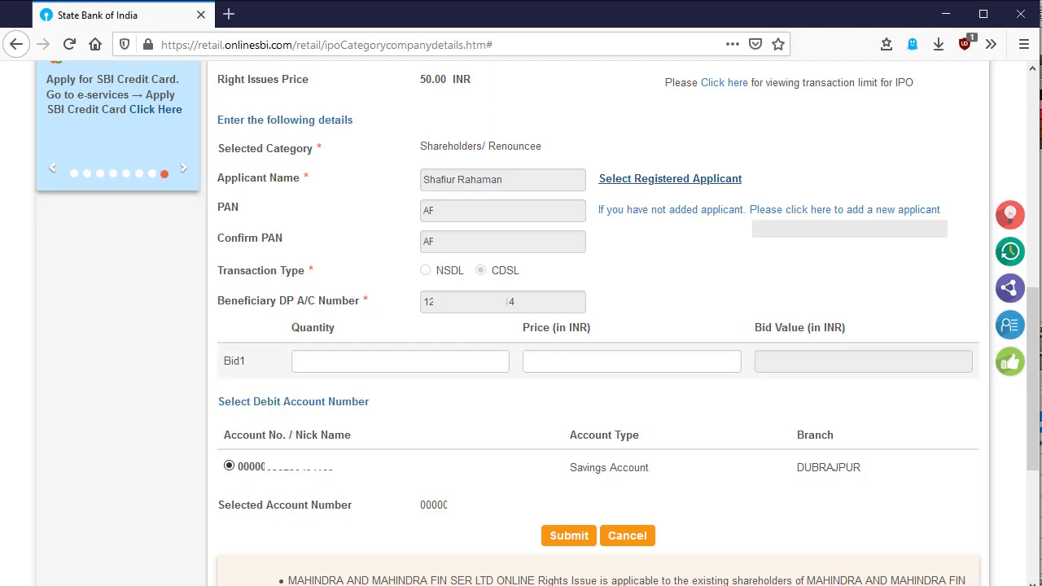
# Bid for 23 shares at 50 INR each (value 1,150) and submit for review.
pyautogui.click(316, 362)
pyautogui.write('23')
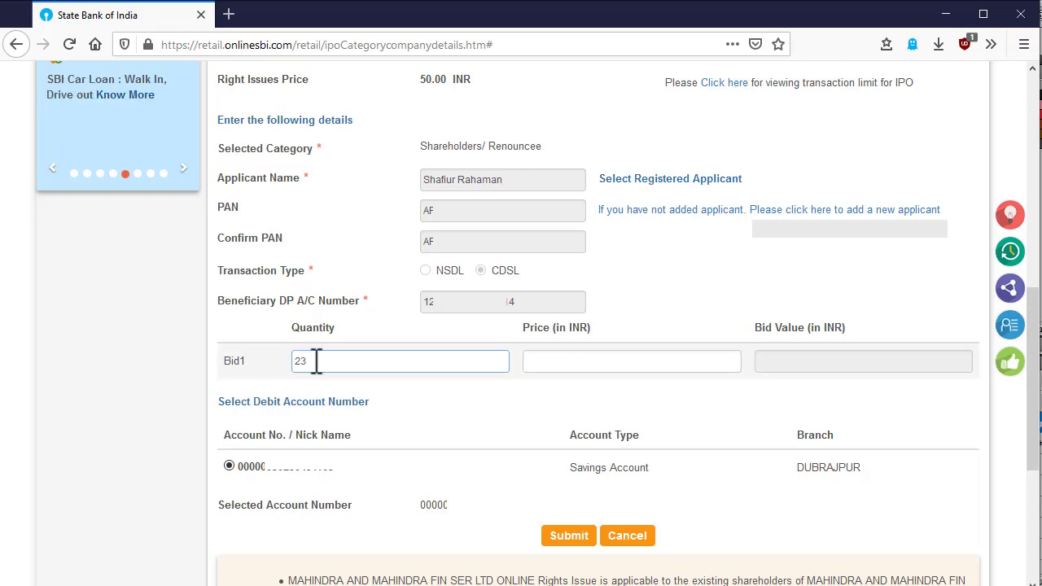
pyautogui.click(583, 363)
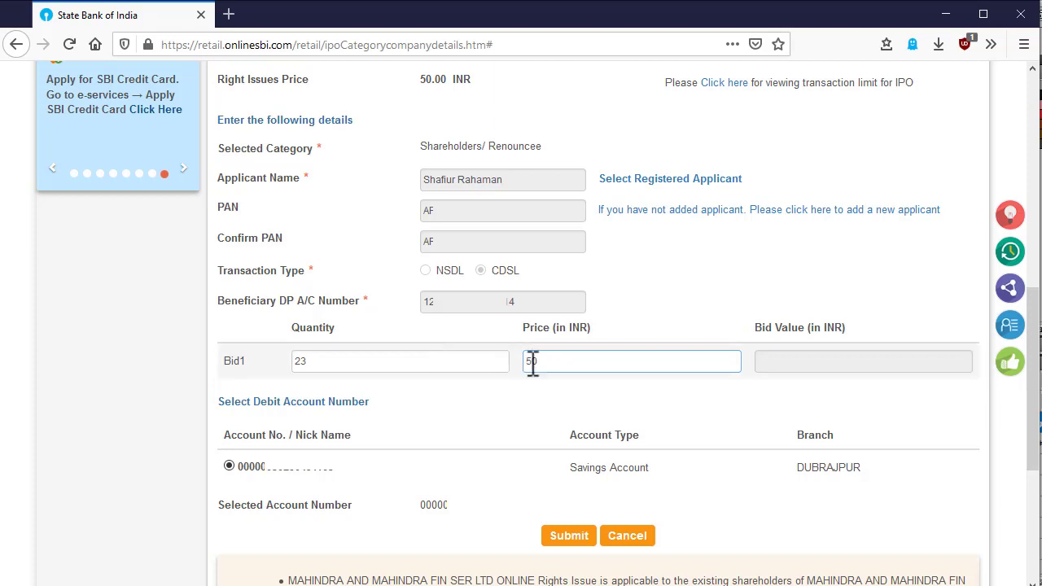
pyautogui.press('Tab')
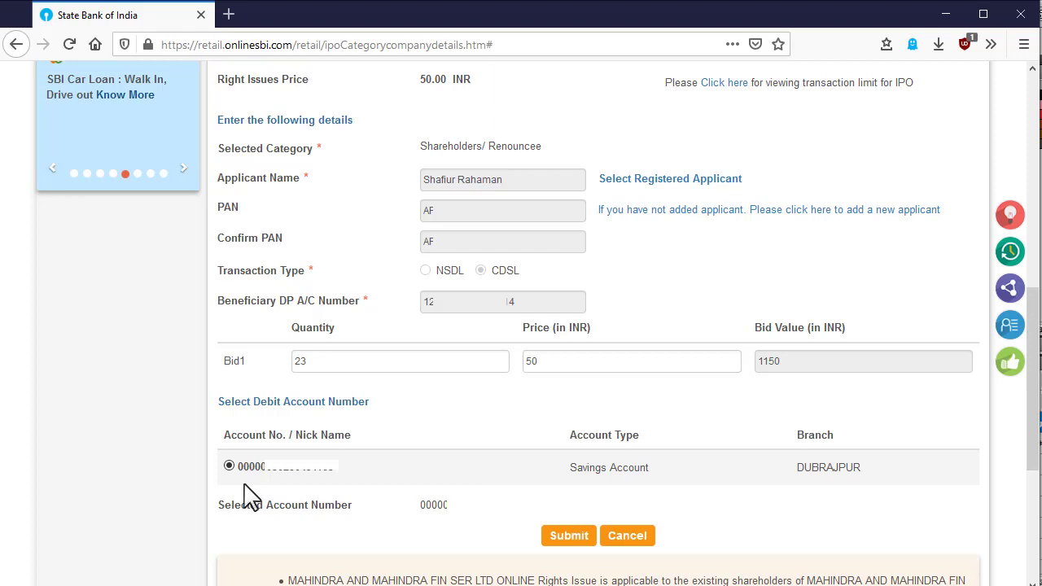
pyautogui.click(562, 541)
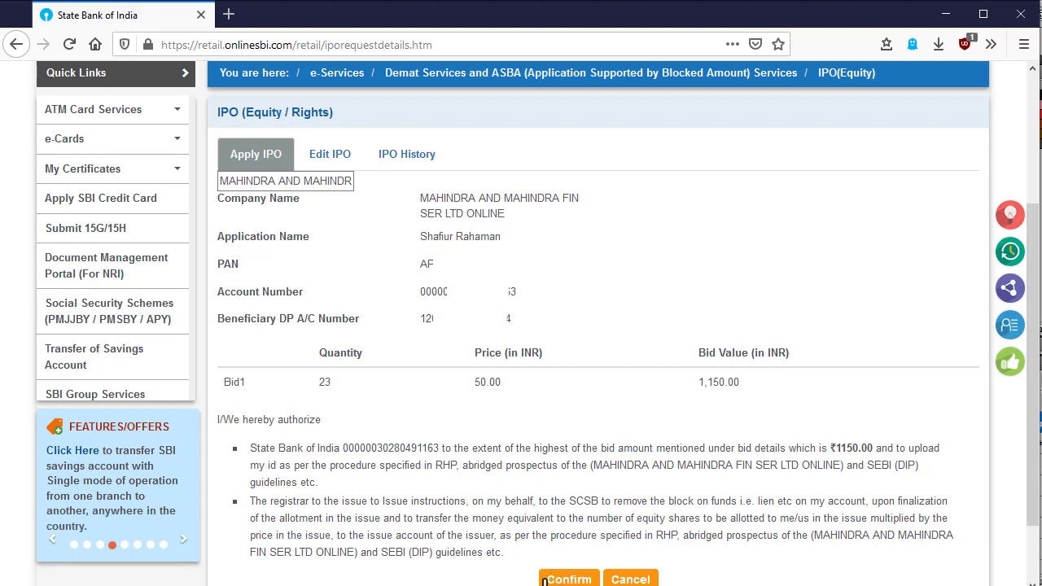
# Confirm the bid details and accept scheduling the request for 29-Jul-2020.
pyautogui.click(543, 579)
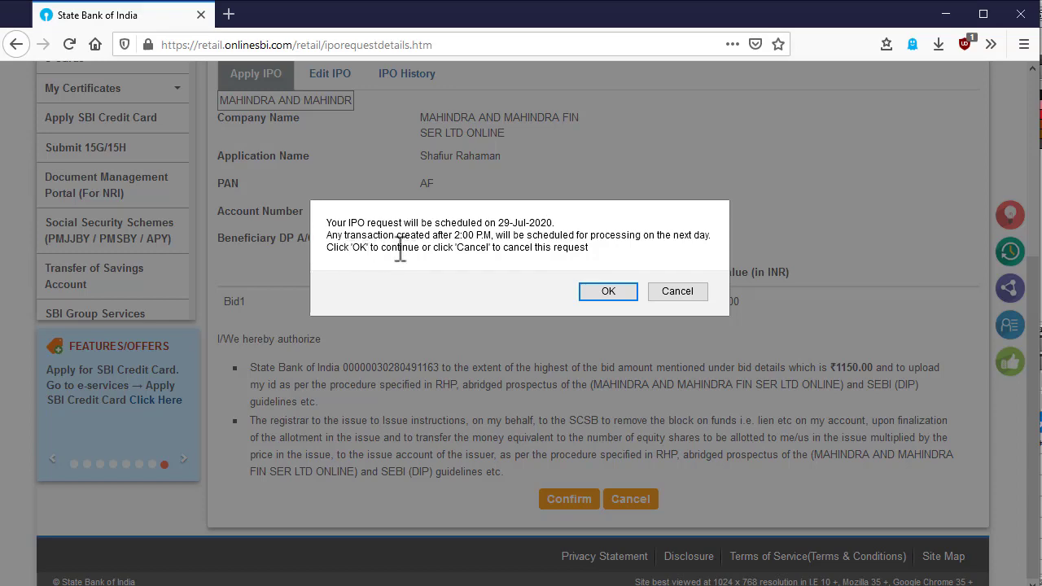
pyautogui.click(602, 293)
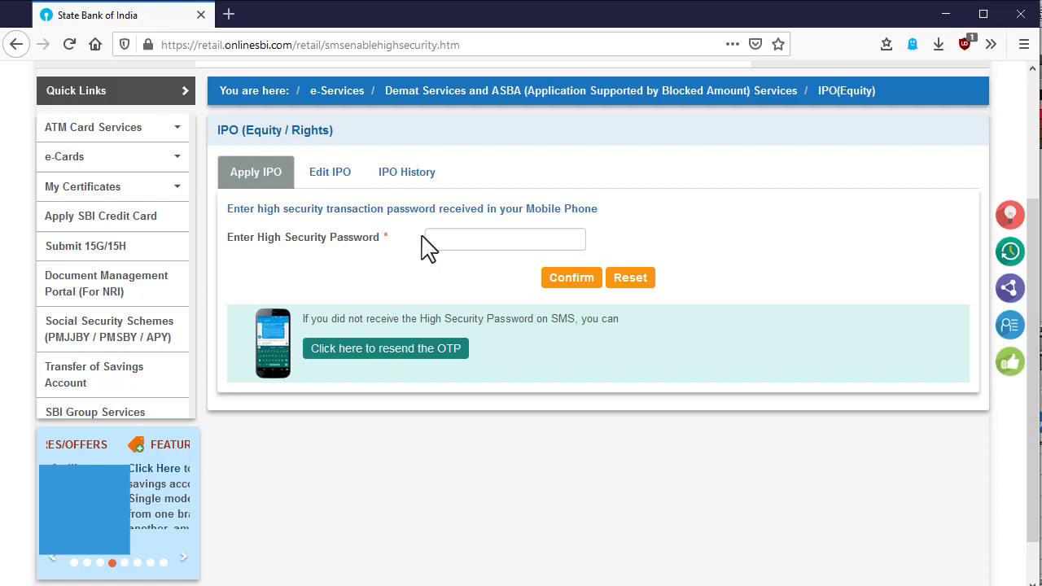
# Enter the high security password to authorise the IPO request.
pyautogui.click(472, 237)
pyautogui.hotkey('ctrl', 'v')
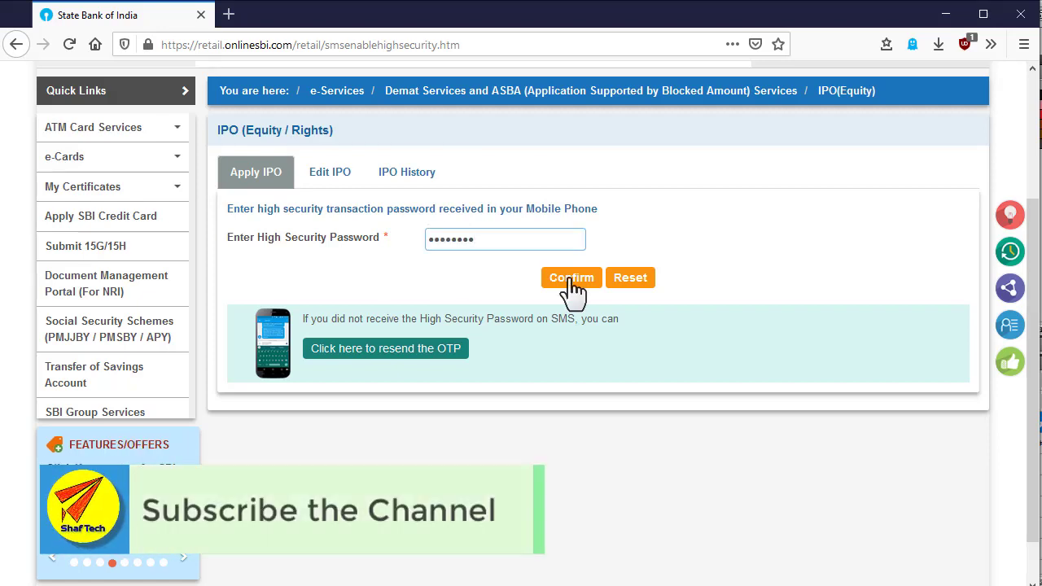
pyautogui.click(572, 279)
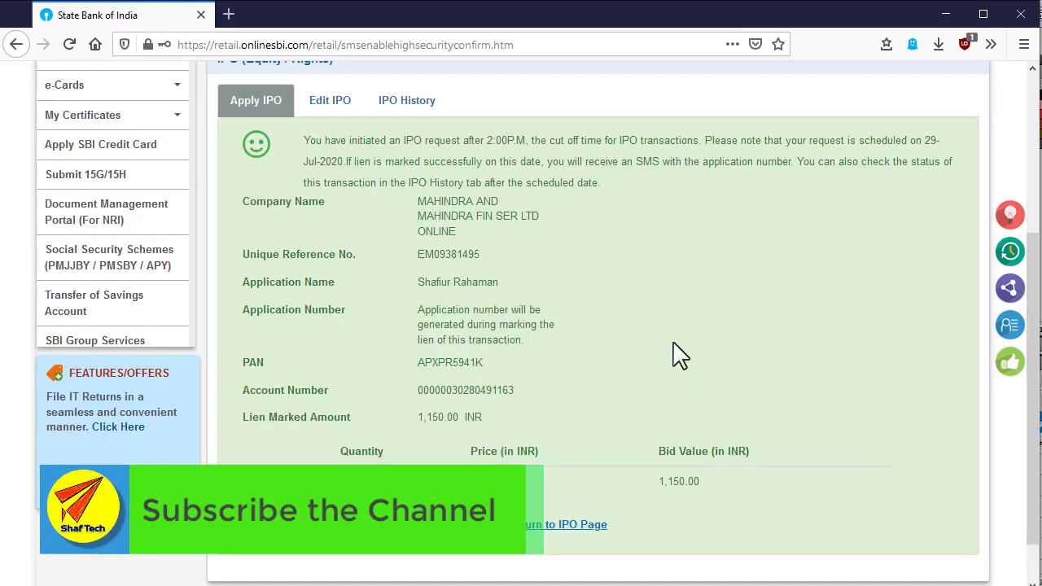